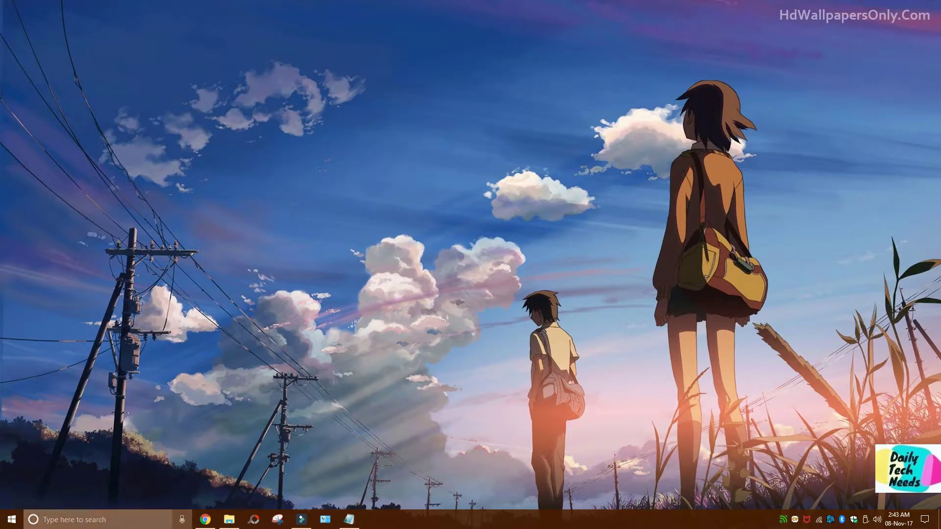
# - Search Windows for 'internet explorer' to find the Internet Explorer app
pyautogui.click(98, 521)
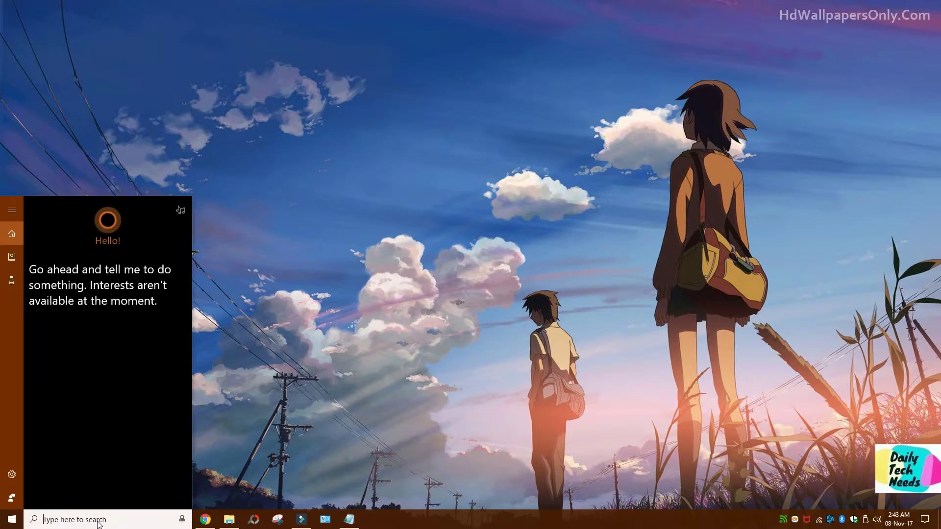
pyautogui.write('inte')
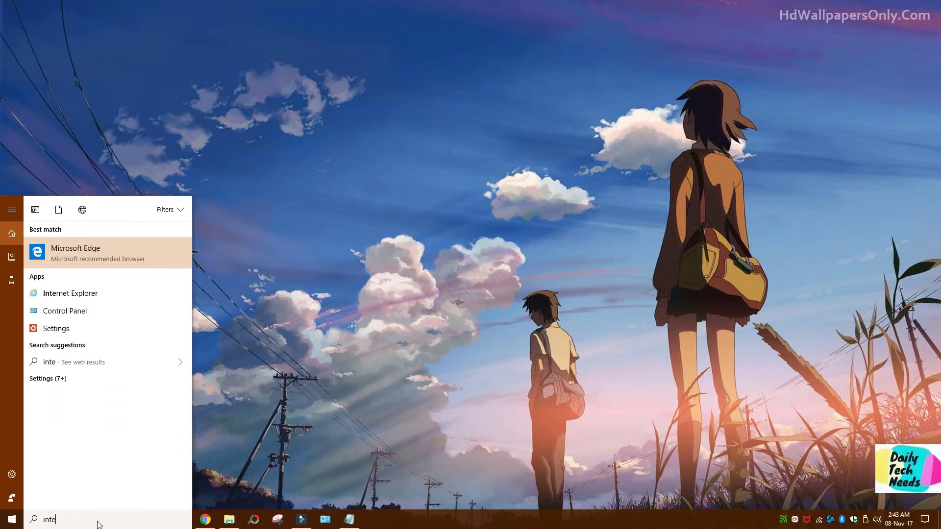
pyautogui.write('rnet explorer')
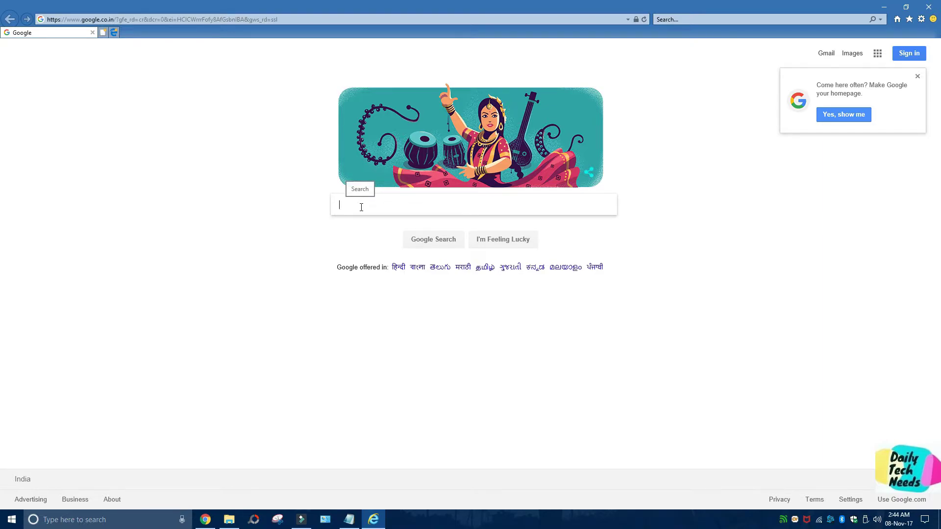
# - Search Google for 'media creation tool'
pyautogui.write('media cr')
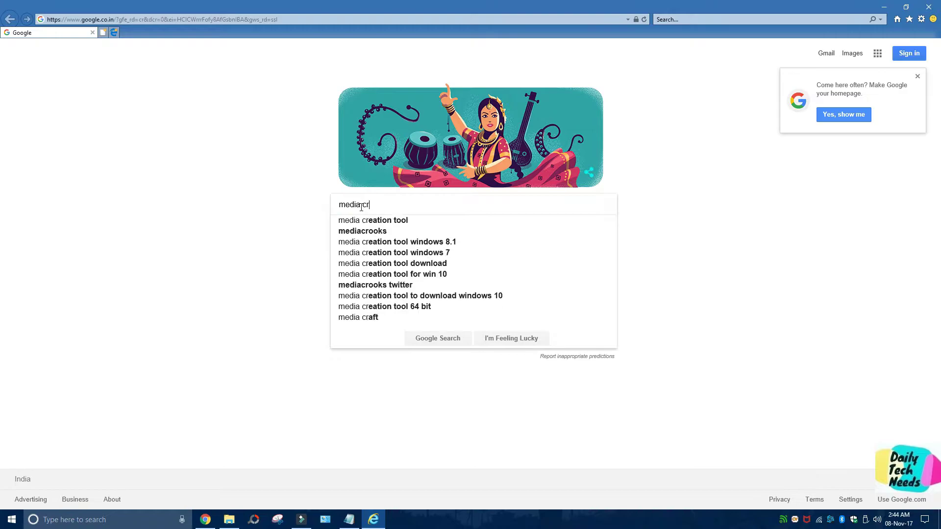
pyautogui.write('eation tool')
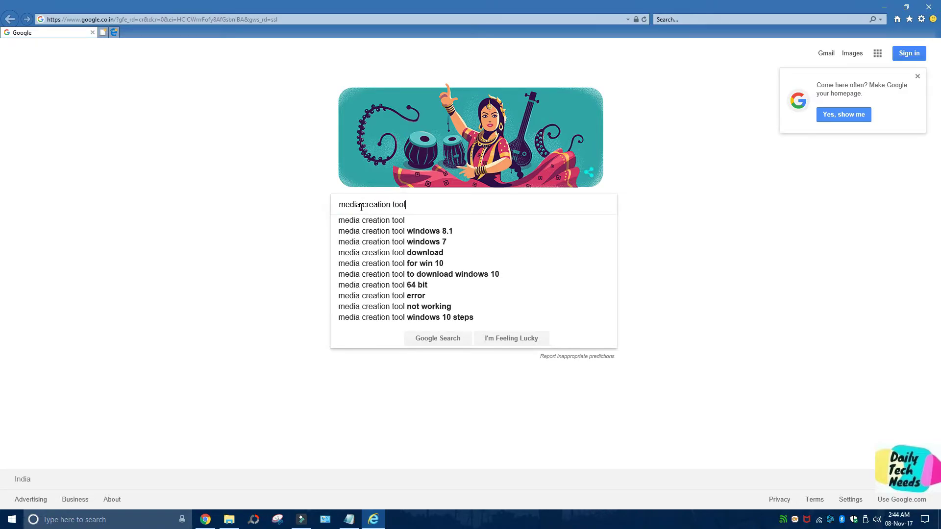
pyautogui.press('Return')
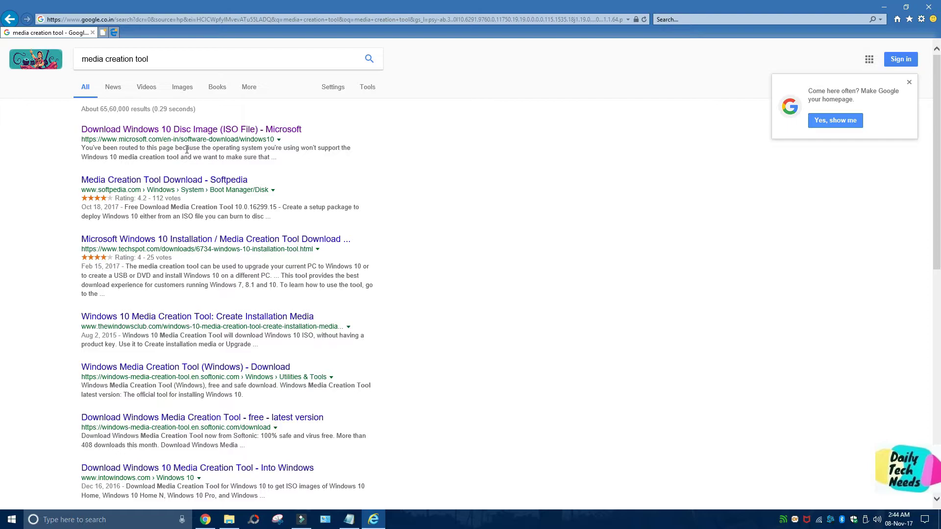
# - Download and save MediaCreationTool.exe from Microsoft's Download Windows 10 page
pyautogui.click(172, 129)
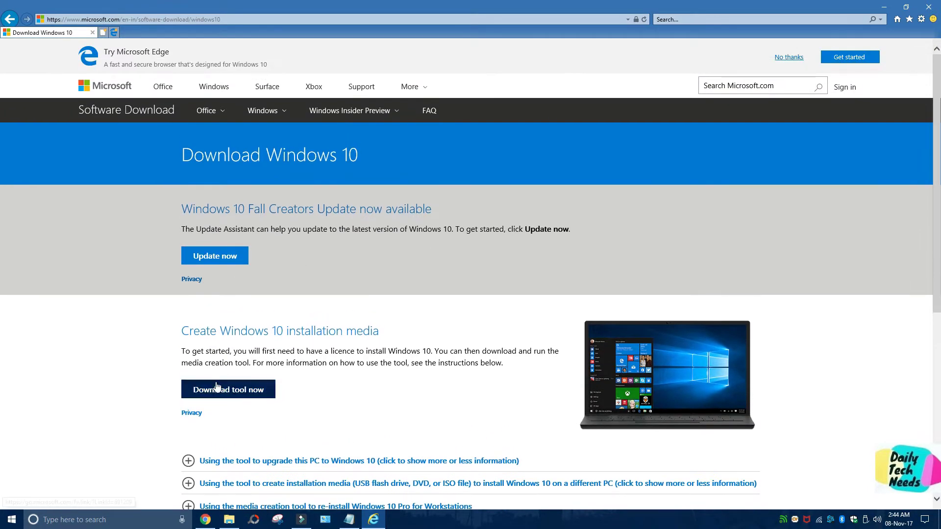
pyautogui.click(247, 397)
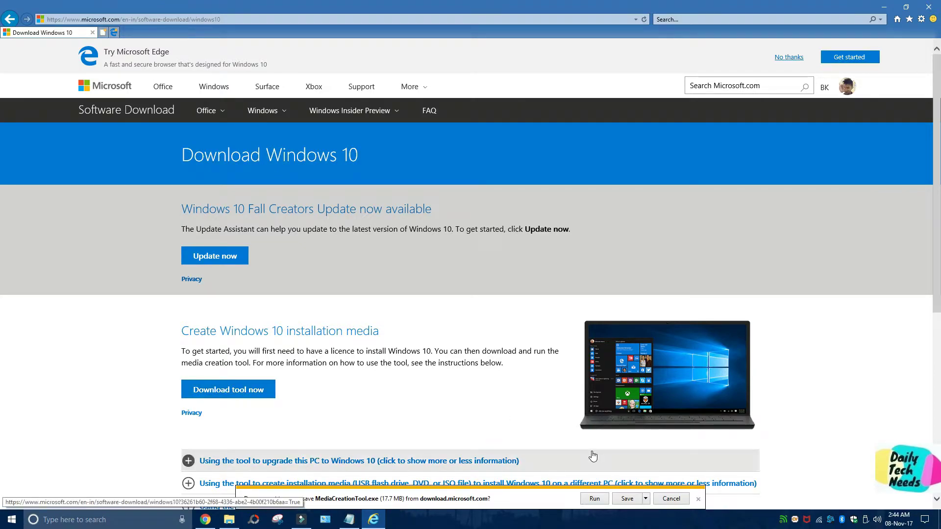
pyautogui.click(626, 499)
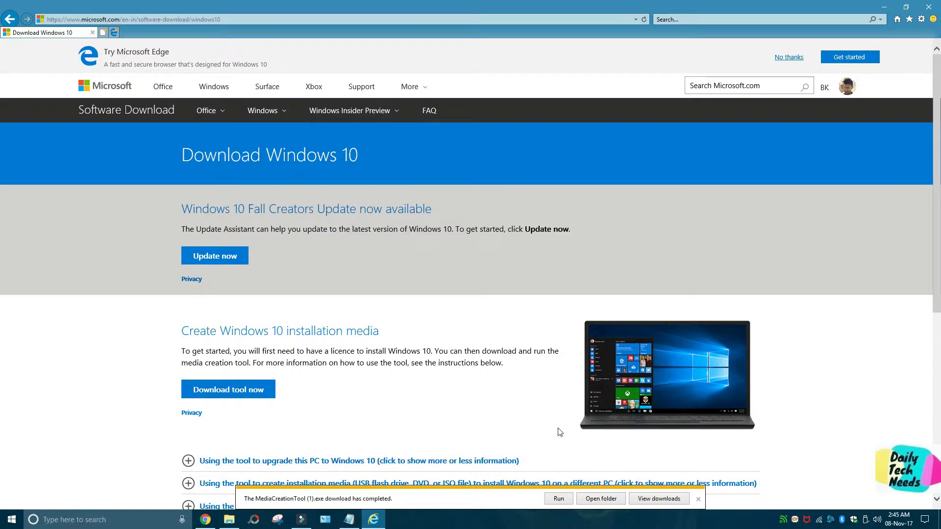
# - Run the downloaded Media Creation Tool, approve the UAC prompt, and close Internet Explorer
pyautogui.click(559, 498)
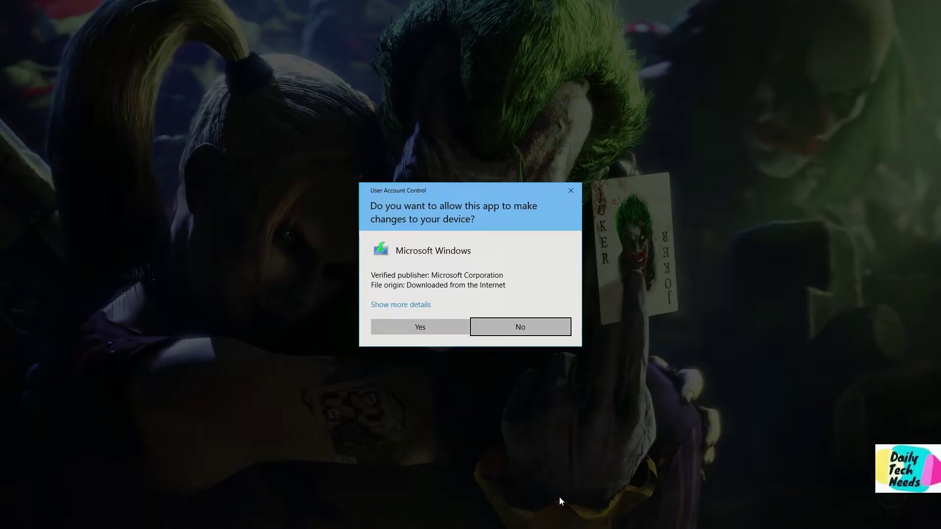
pyautogui.click(433, 330)
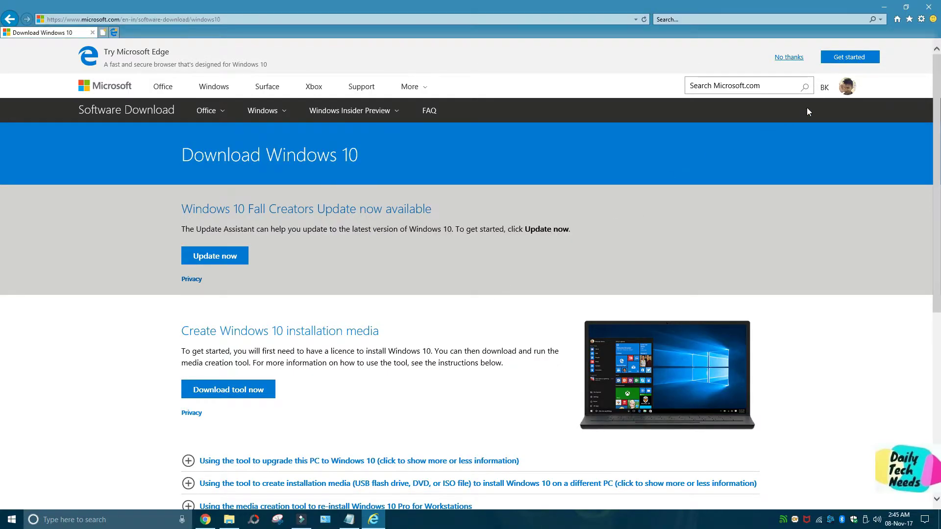
pyautogui.click(928, 7)
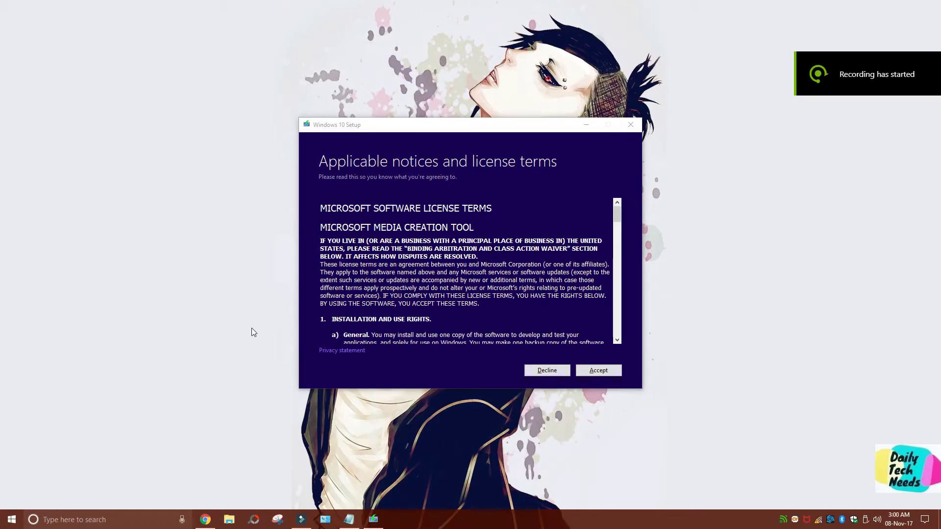
# - Accept the Windows 10 license terms and bring up This PC in File Explorer
pyautogui.click(598, 371)
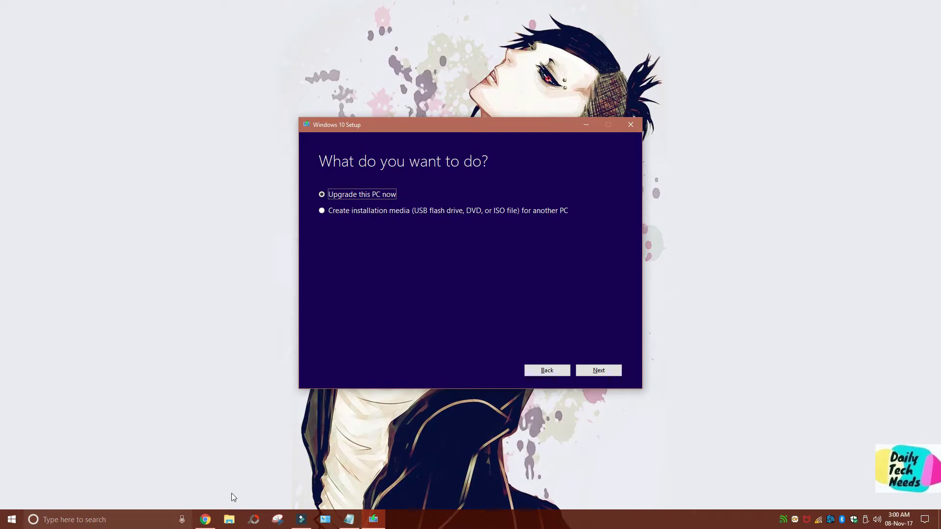
pyautogui.click(232, 519)
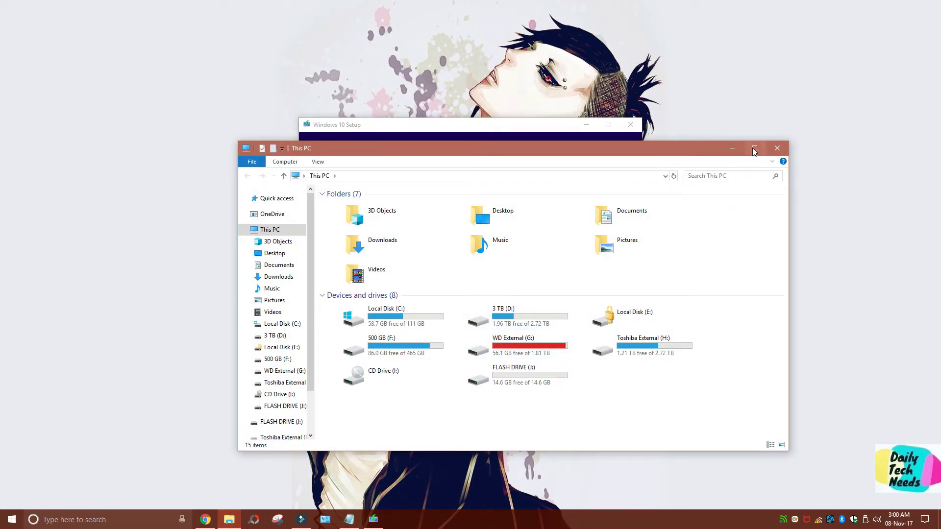
# - Maximize This PC and review FLASH DRIVE (J:) properties: FAT32, 14.6 GB free, then cancel
pyautogui.click(747, 152)
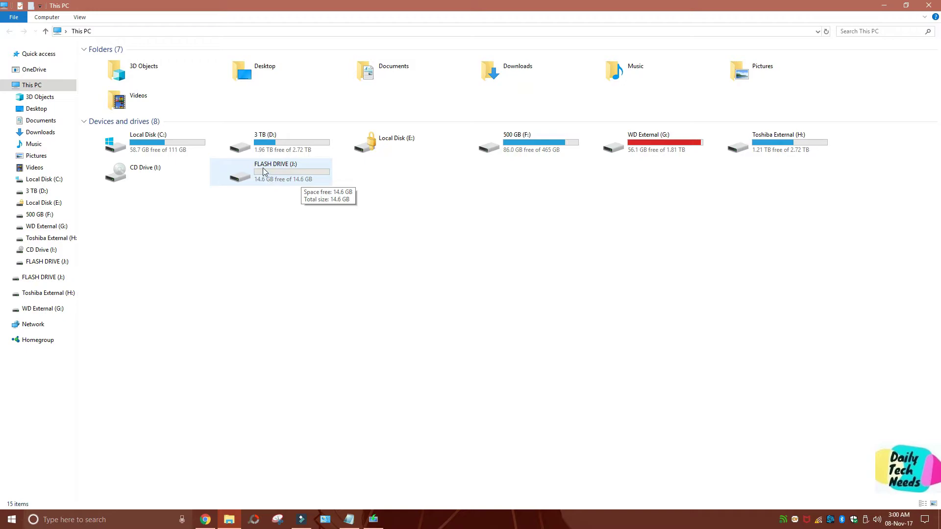
pyautogui.doubleClick(264, 172)
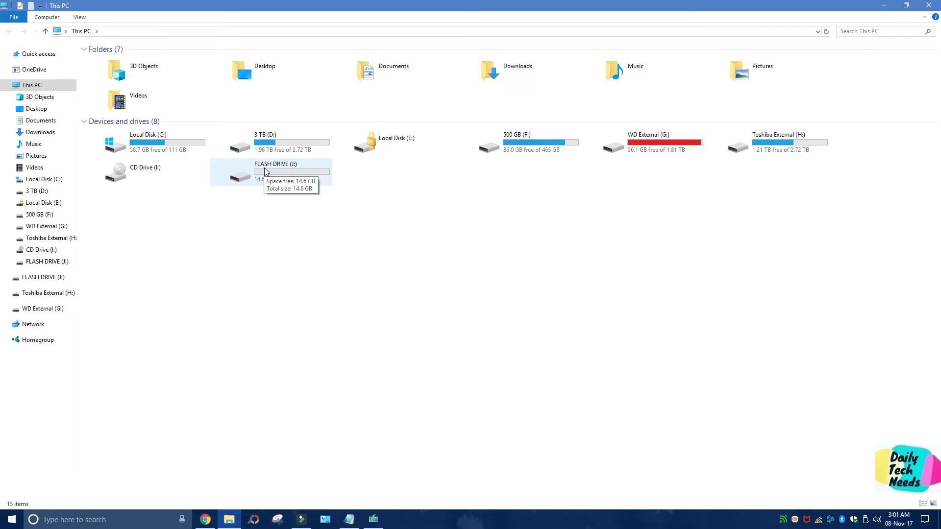
pyautogui.rightClick(265, 172)
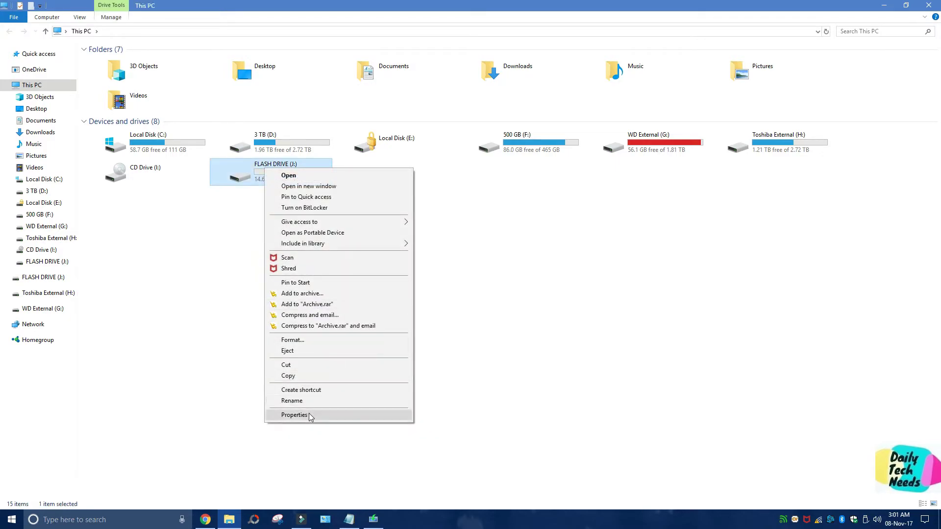
pyautogui.click(294, 415)
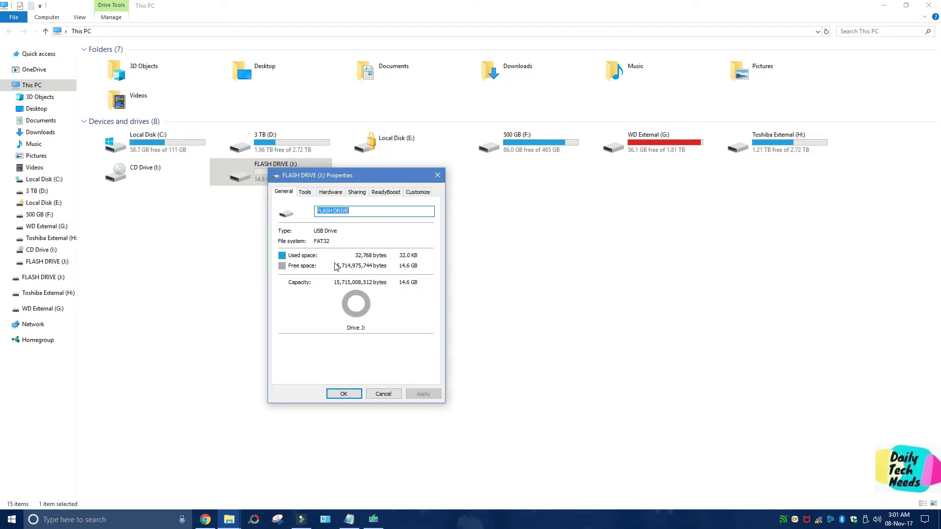
pyautogui.click(376, 393)
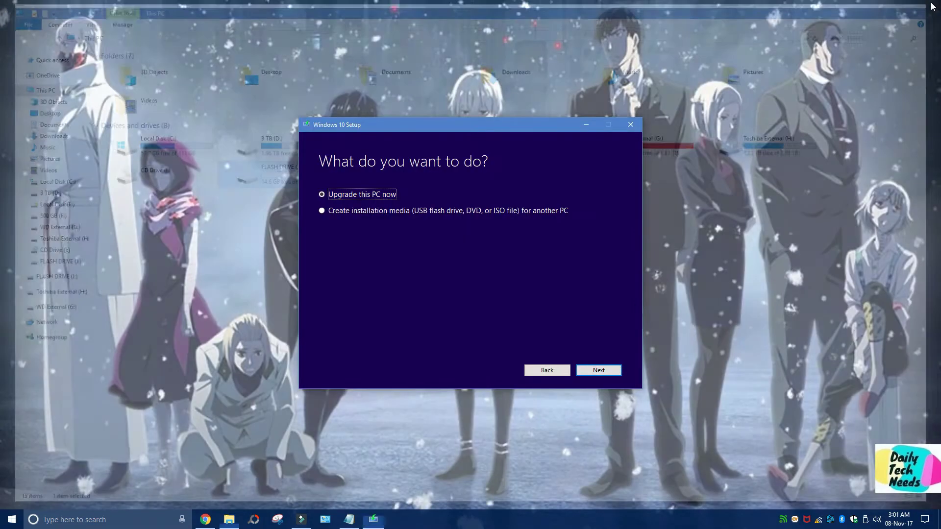
# - Close File Explorer and choose 'Create installation media for another PC' in Setup
pyautogui.click(928, 5)
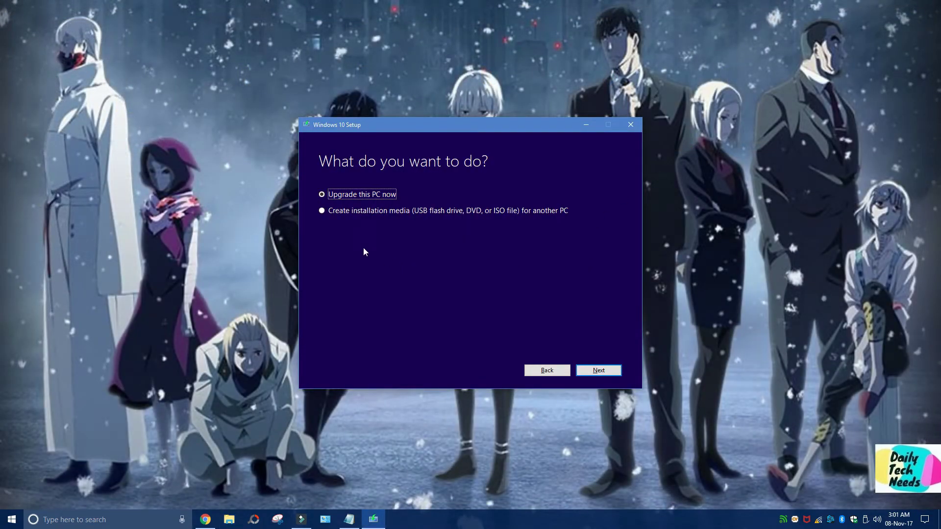
pyautogui.click(322, 210)
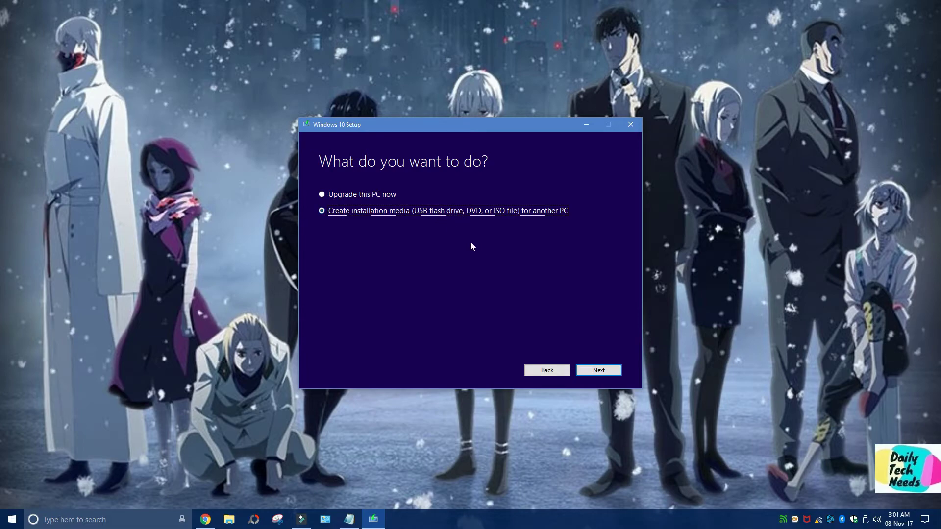
pyautogui.click(605, 371)
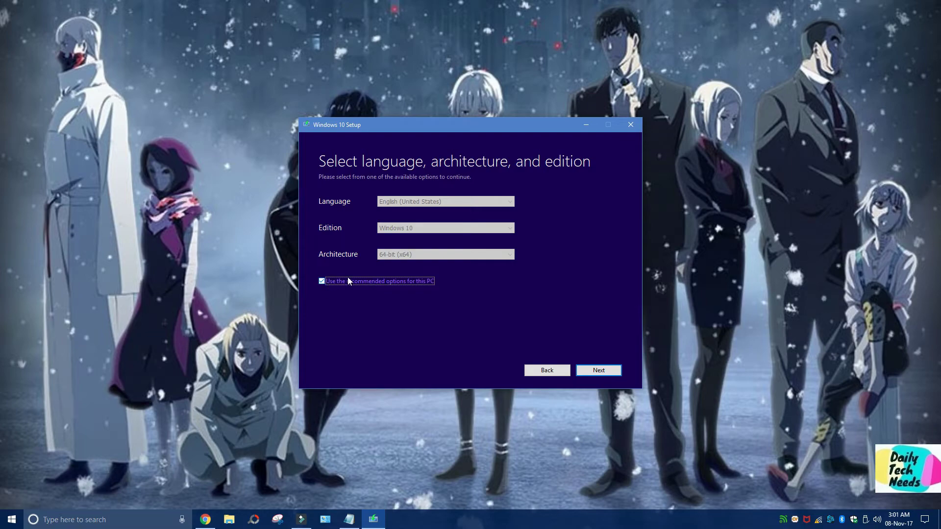
# - Confirm English (United States), Windows 10 and 64-bit (x64), keep recommended options, and continue
pyautogui.click(322, 282)
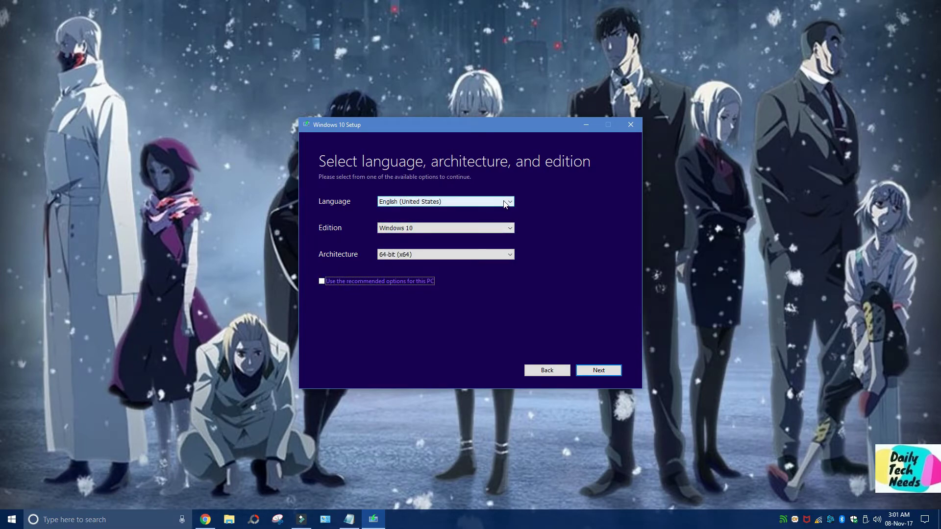
pyautogui.click(504, 203)
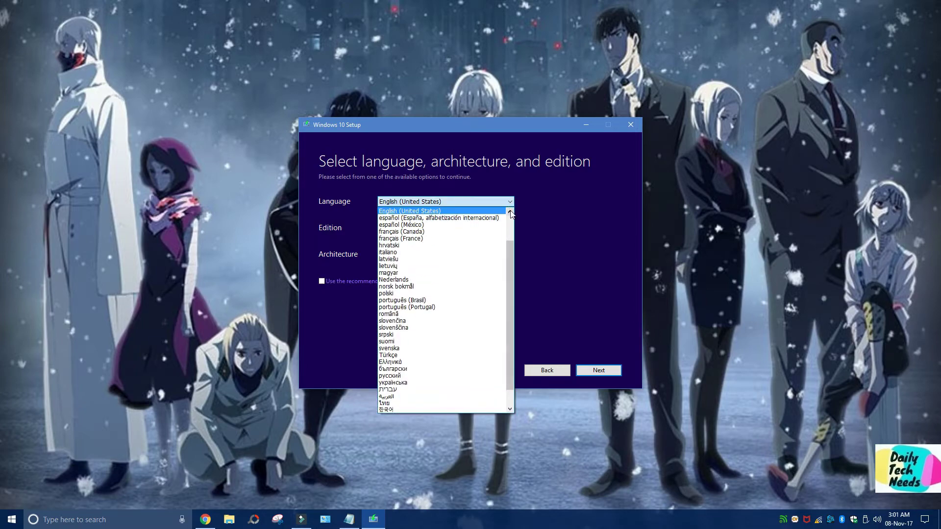
pyautogui.moveTo(510, 244); pyautogui.dragTo(507, 267)
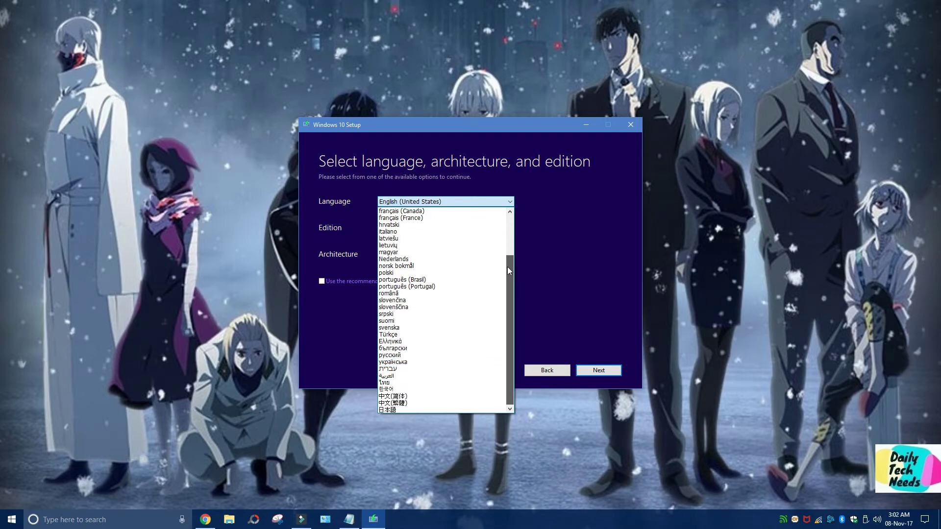
pyautogui.click(557, 182)
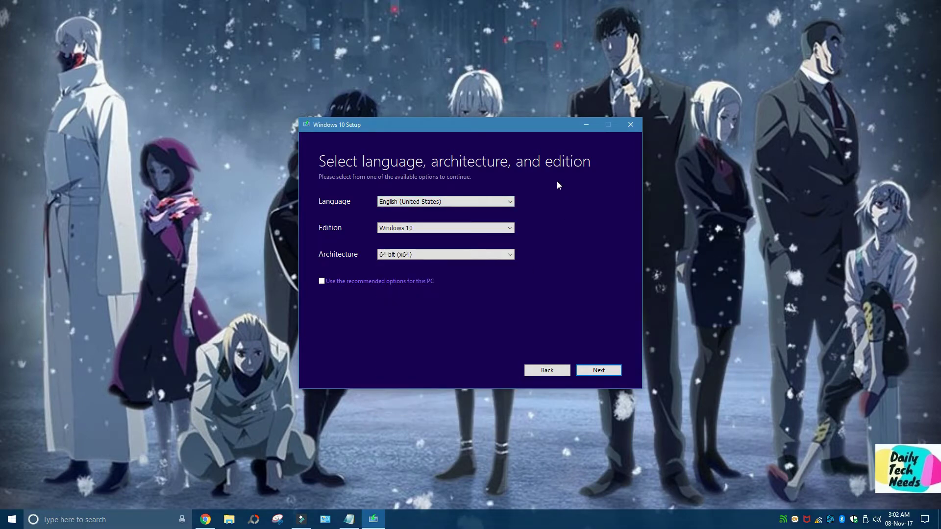
pyautogui.click(510, 229)
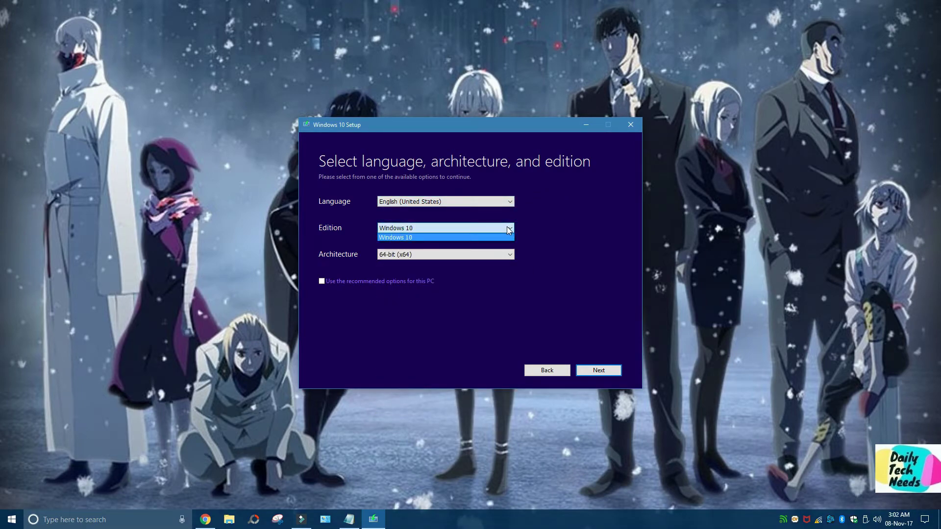
pyautogui.click(510, 231)
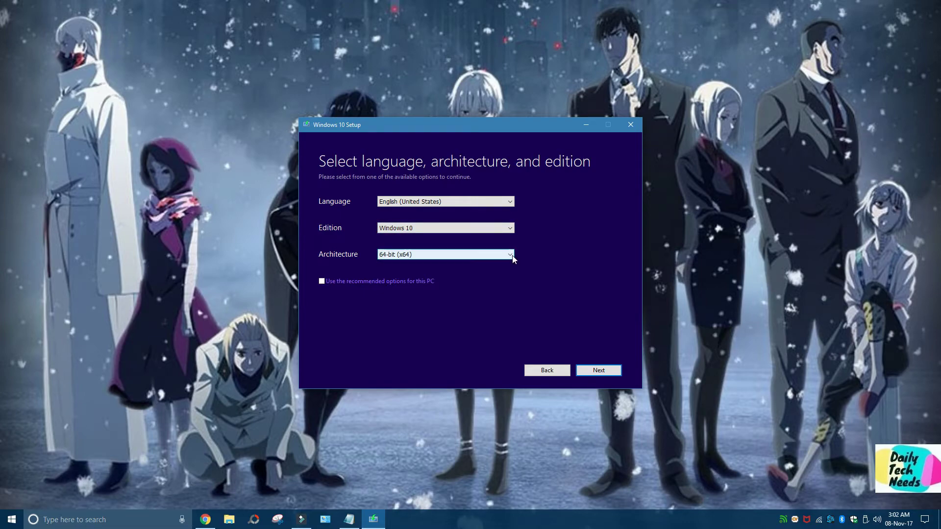
pyautogui.click(513, 259)
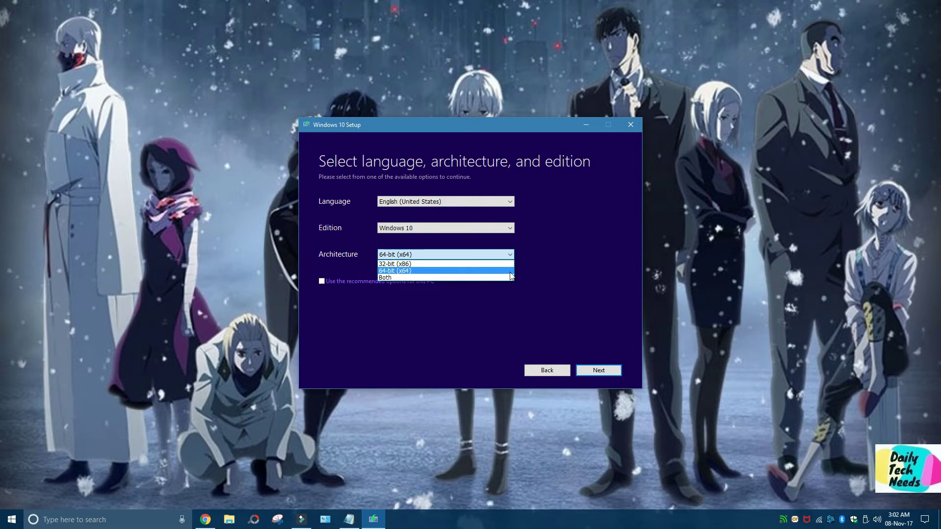
pyautogui.click(510, 272)
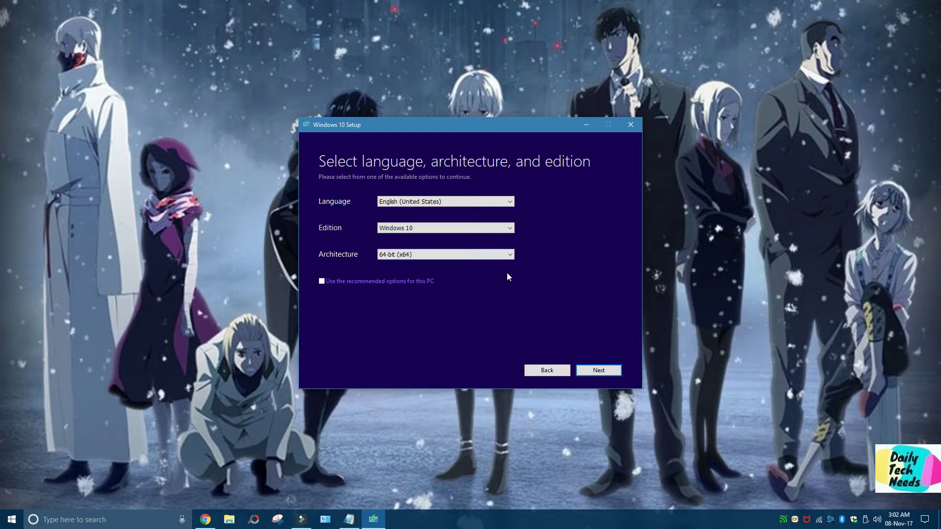
pyautogui.click(322, 281)
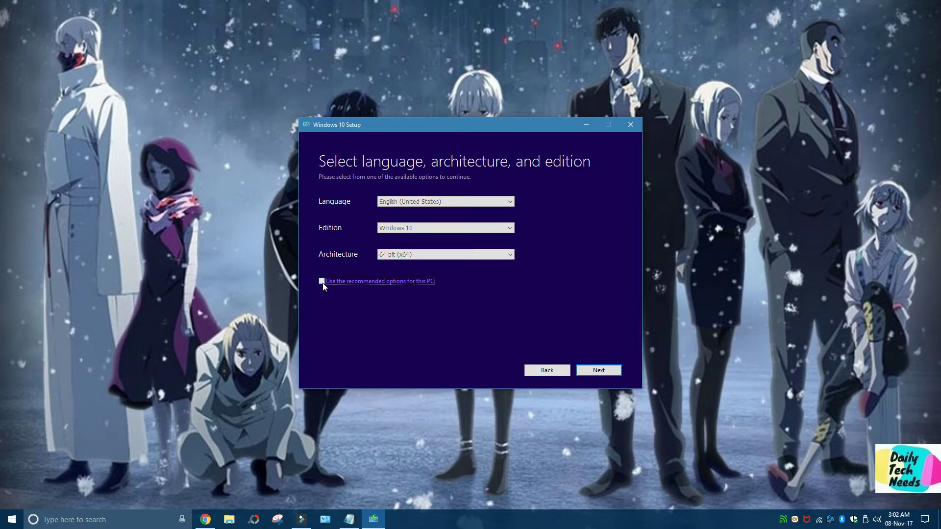
pyautogui.click(607, 367)
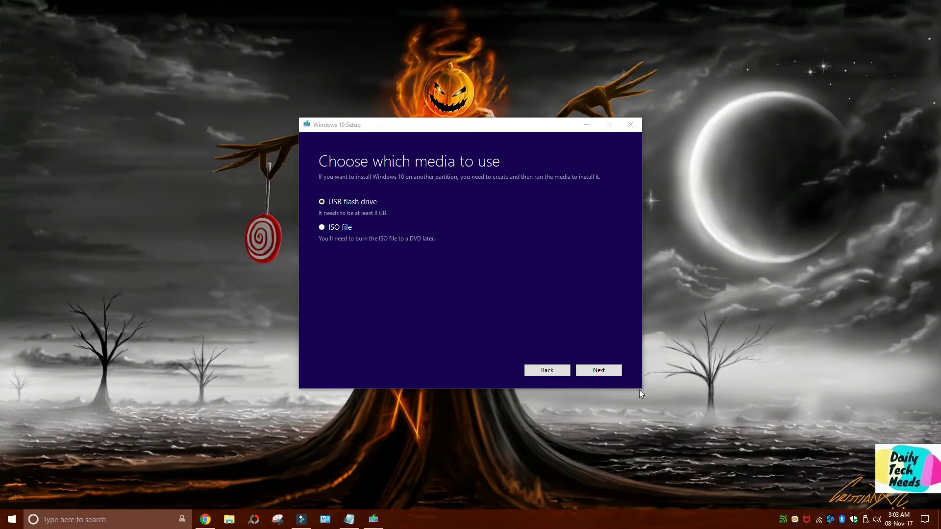
# - Pick USB flash drive media, target the J: FLASH DRIVE, and start downloading Windows 10
pyautogui.click(603, 371)
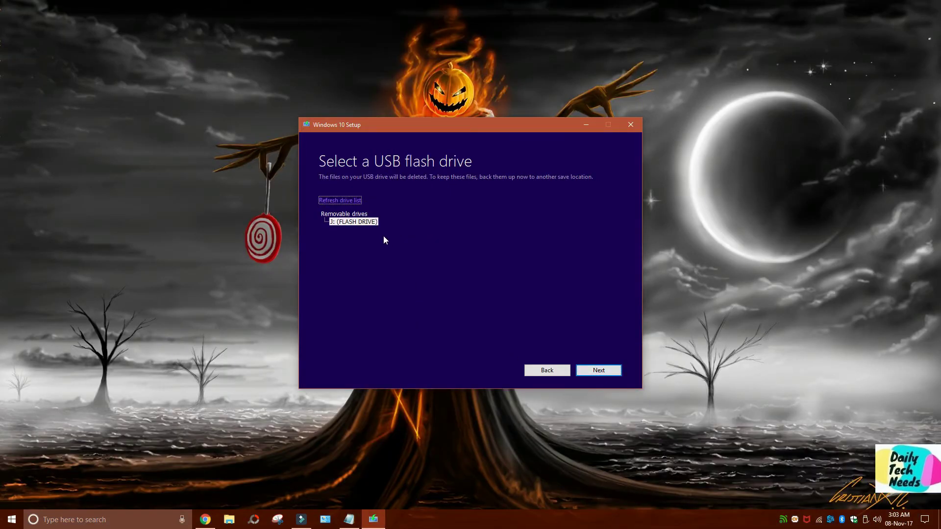
pyautogui.click(349, 223)
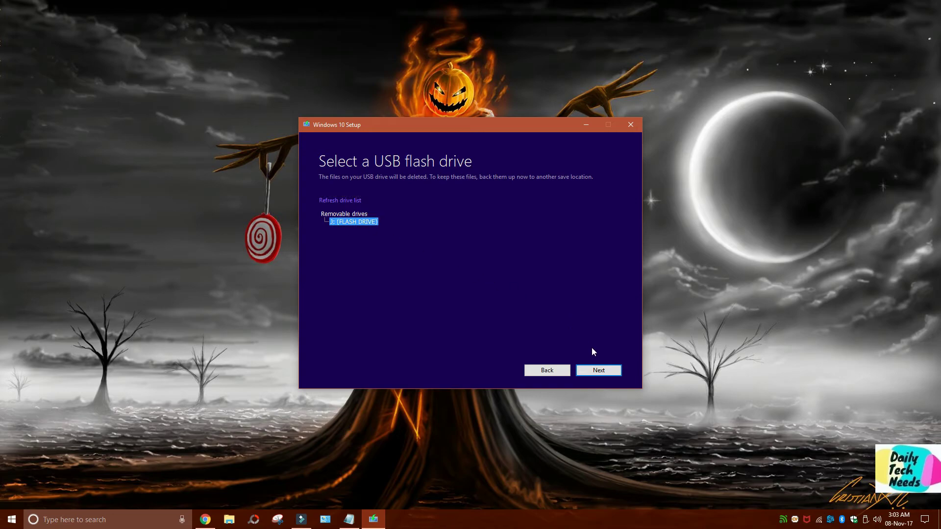
pyautogui.click(598, 370)
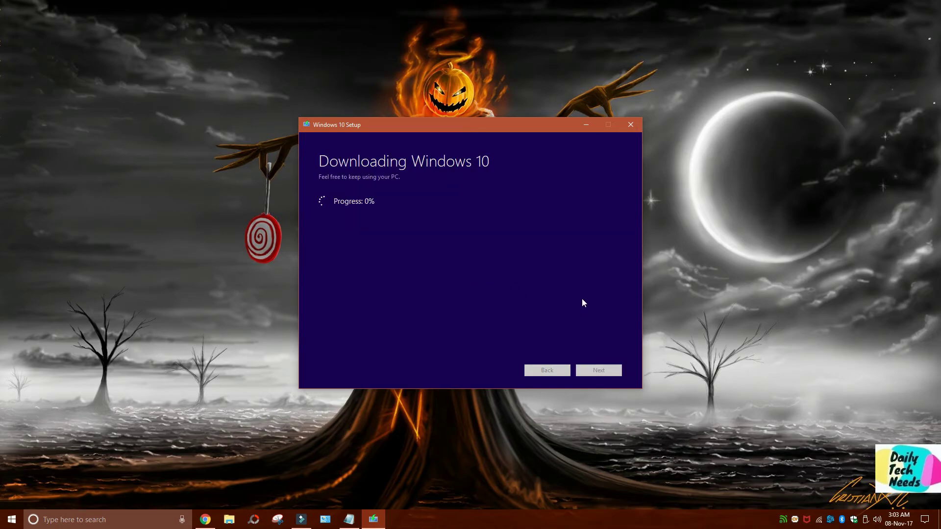